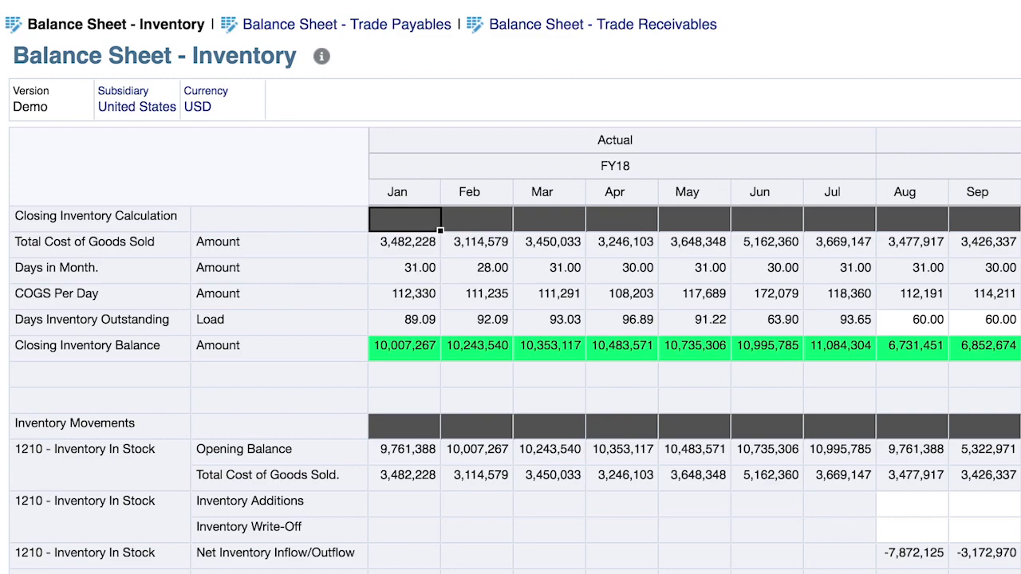
# - Review the Inventory form's Total Cost of Goods Sold, Days Inventory Outstanding, inflow, additions and write-off rows
pyautogui.click(162, 239)
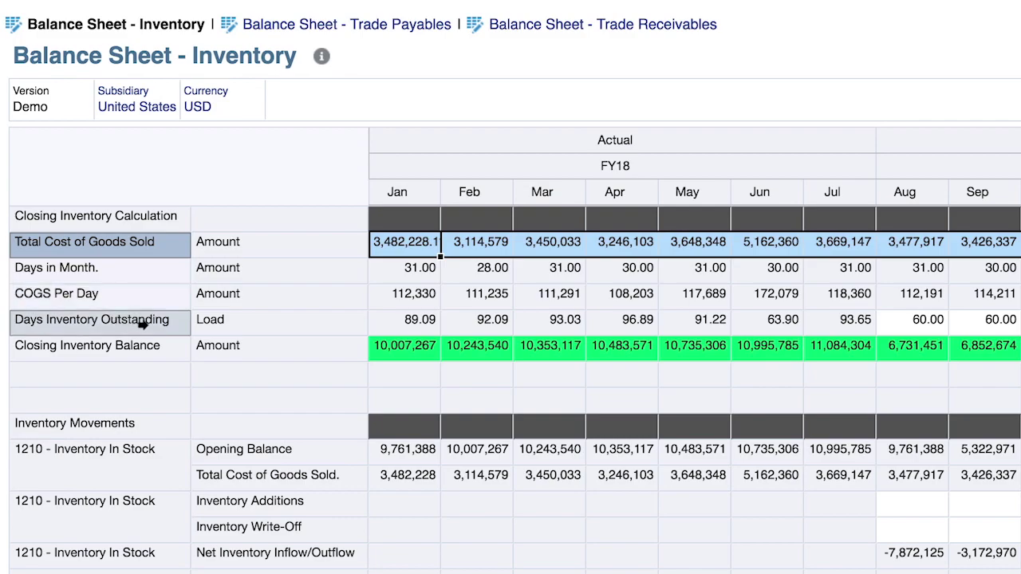
pyautogui.click(80, 323)
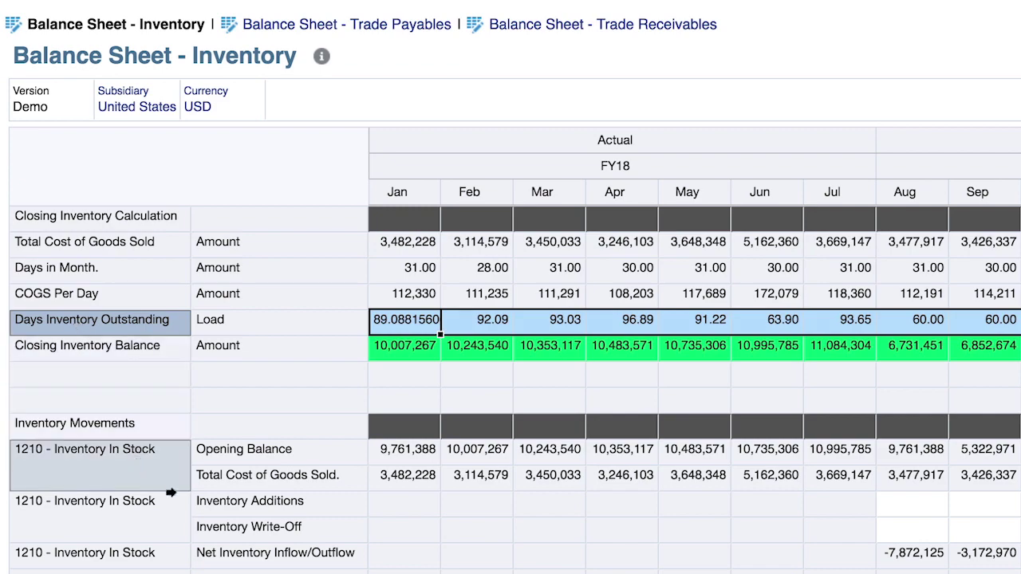
pyautogui.click(247, 554)
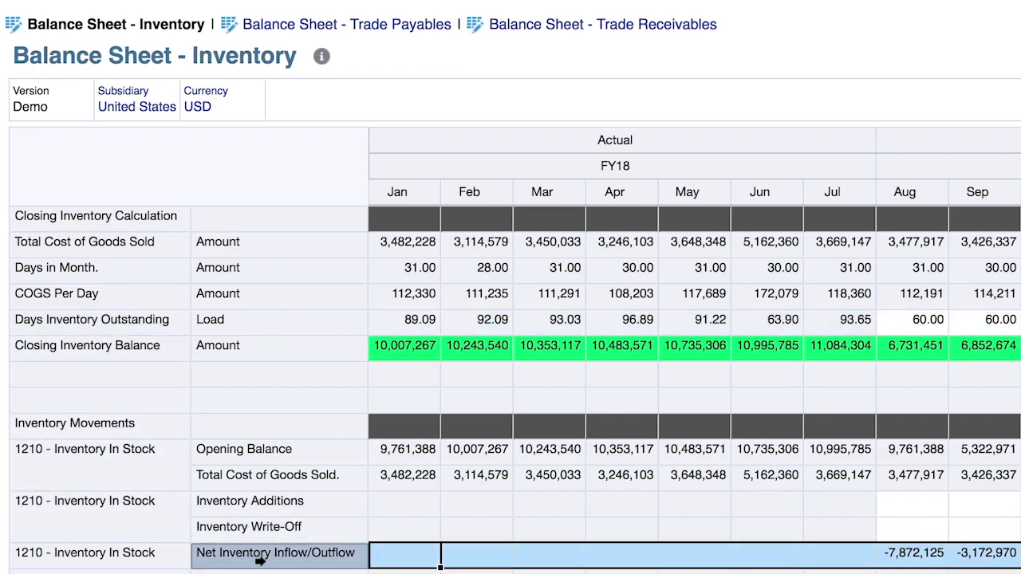
pyautogui.click(260, 504)
pyautogui.click(252, 530)
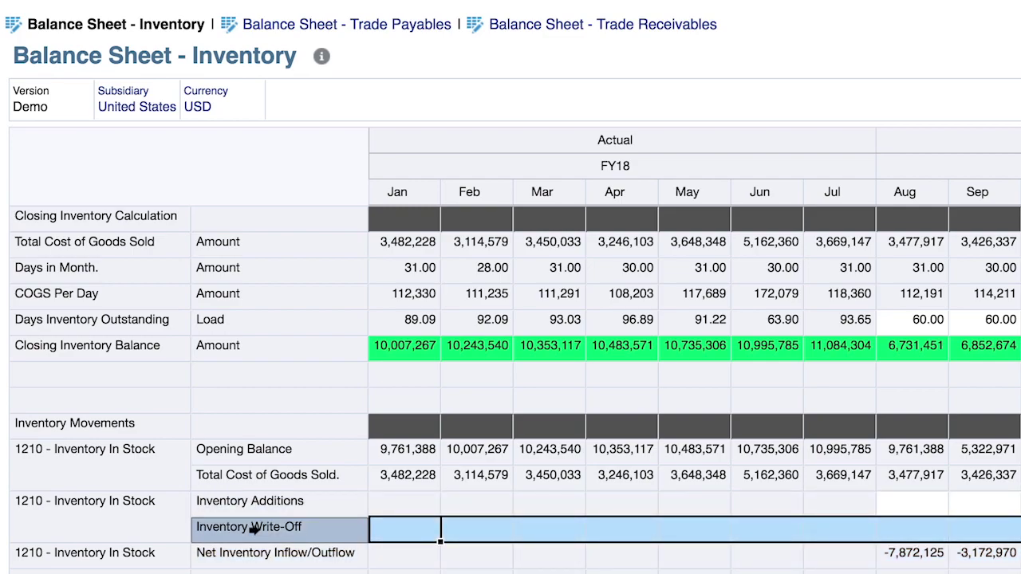
# - Check the Inventory Monthly Movements row, then switch to the Balance Sheet - Trade Payables form
pyautogui.scroll(-3, 257, 547)
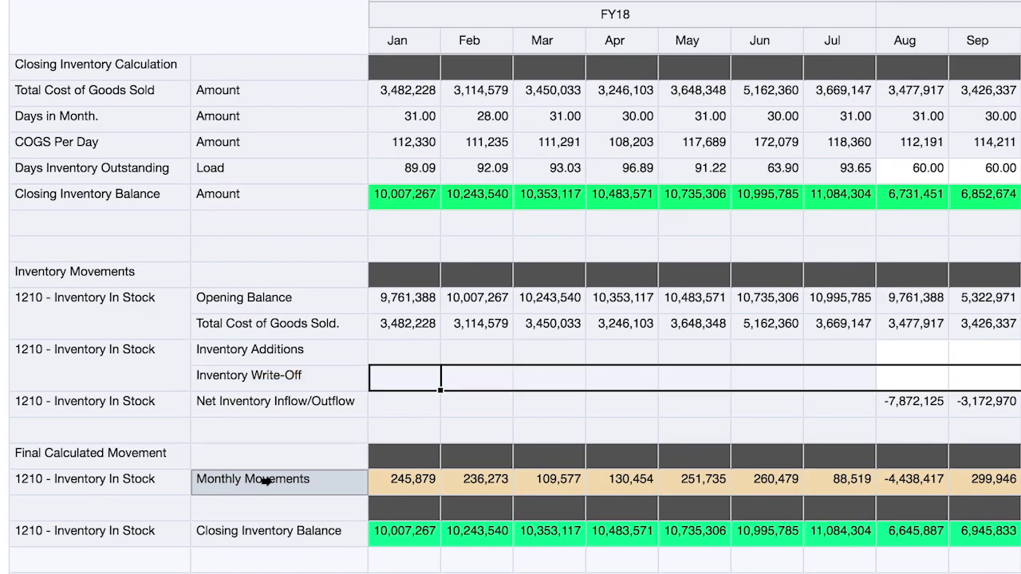
pyautogui.click(269, 481)
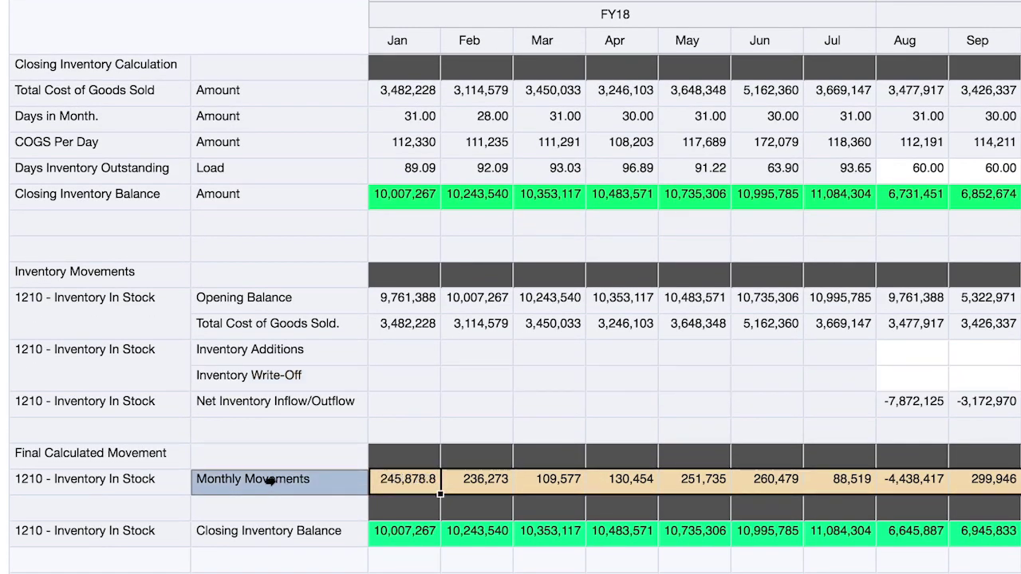
pyautogui.scroll(3, 271, 481)
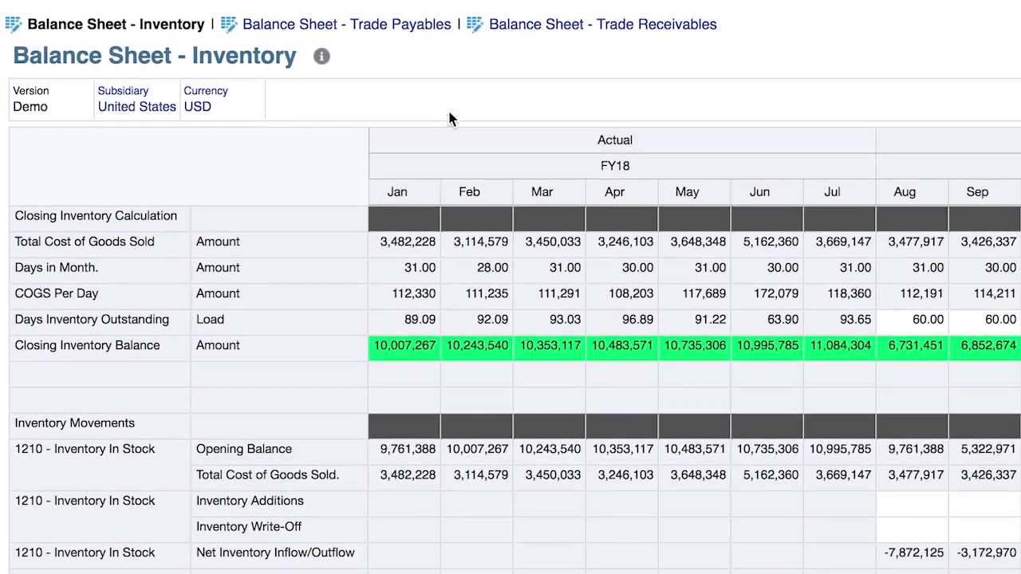
pyautogui.click(415, 30)
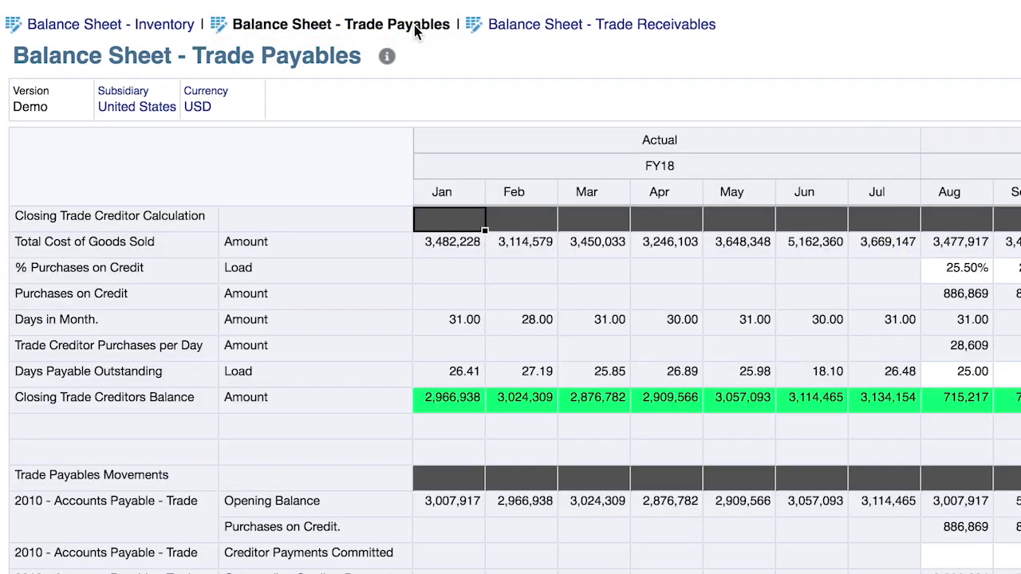
pyautogui.click(140, 242)
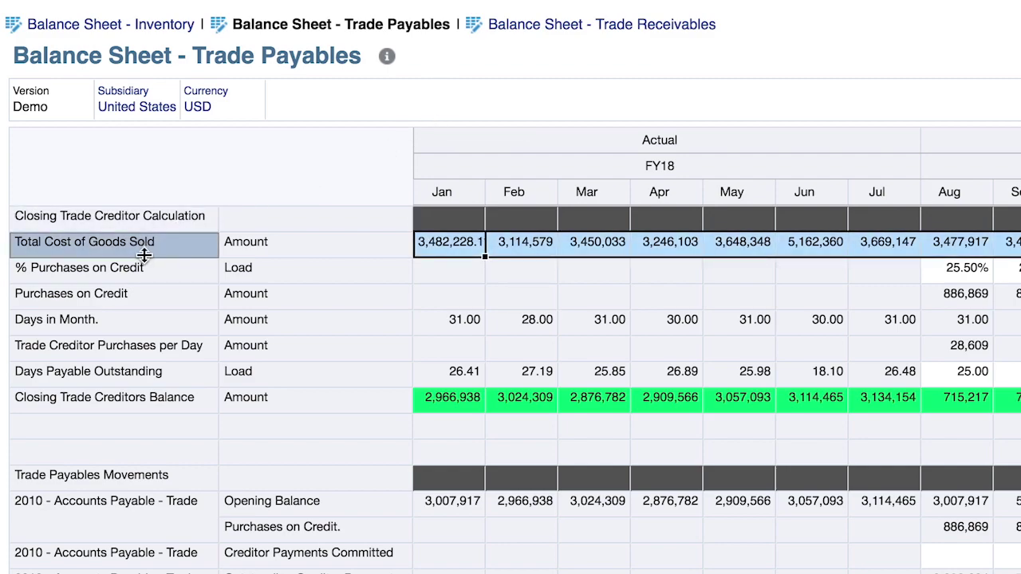
pyautogui.click(135, 271)
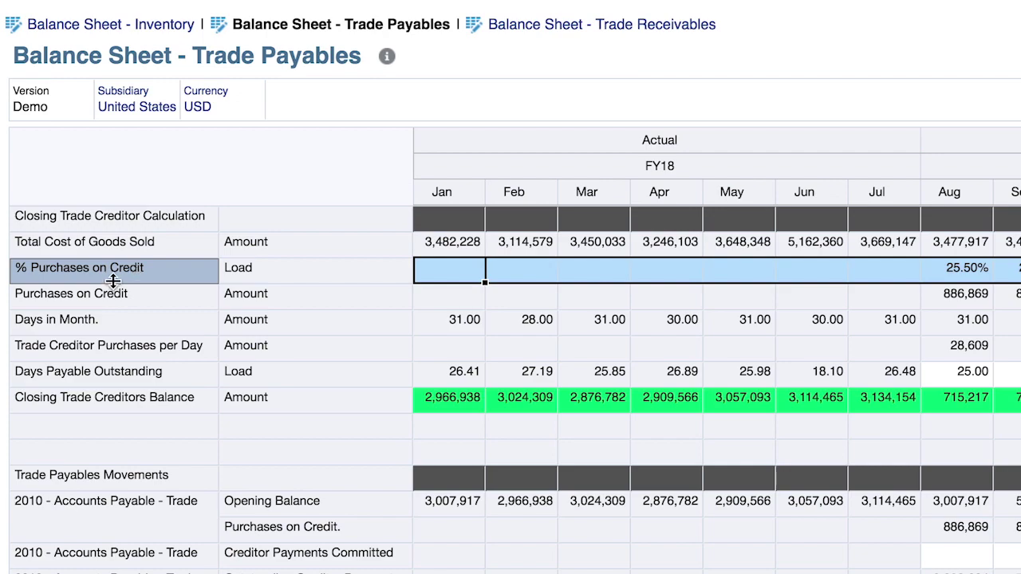
pyautogui.click(107, 319)
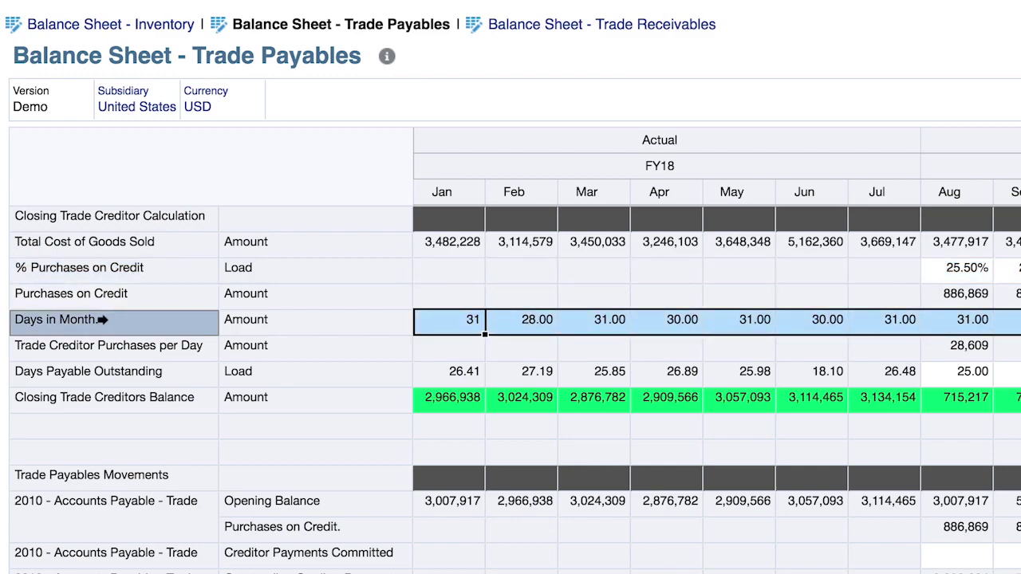
pyautogui.click(107, 371)
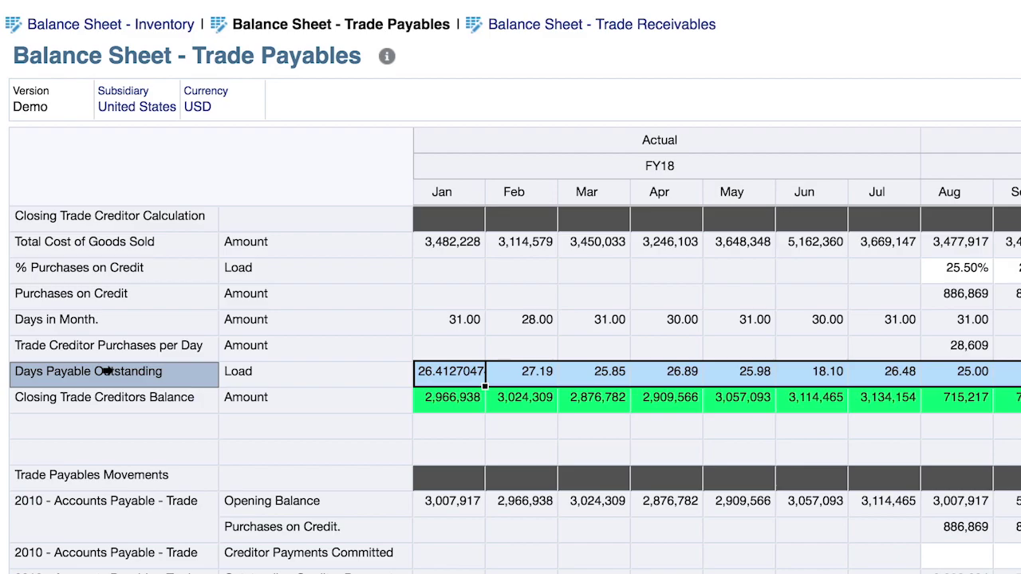
pyautogui.scroll(-3, 191, 493)
pyautogui.click(296, 378)
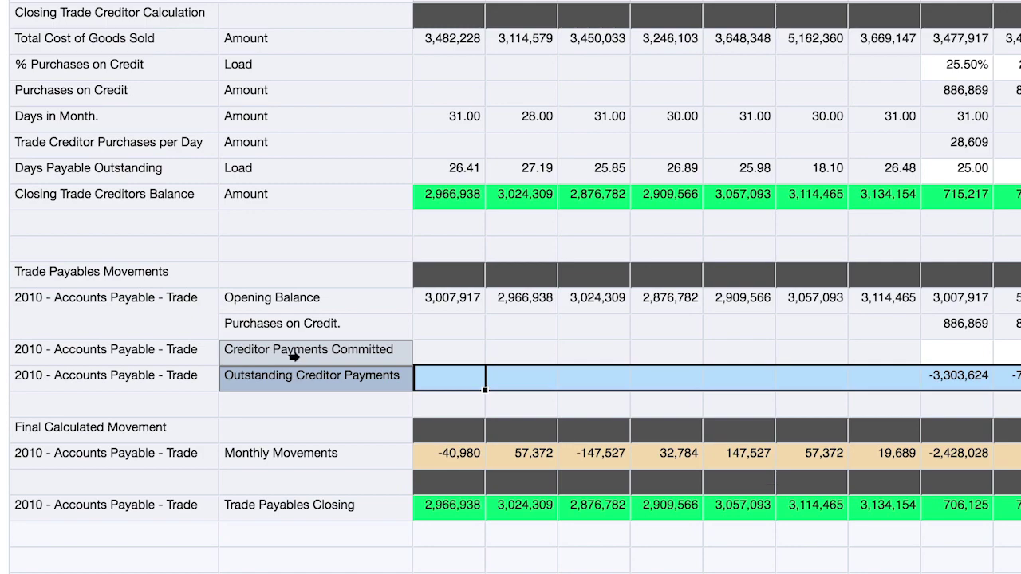
pyautogui.click(293, 356)
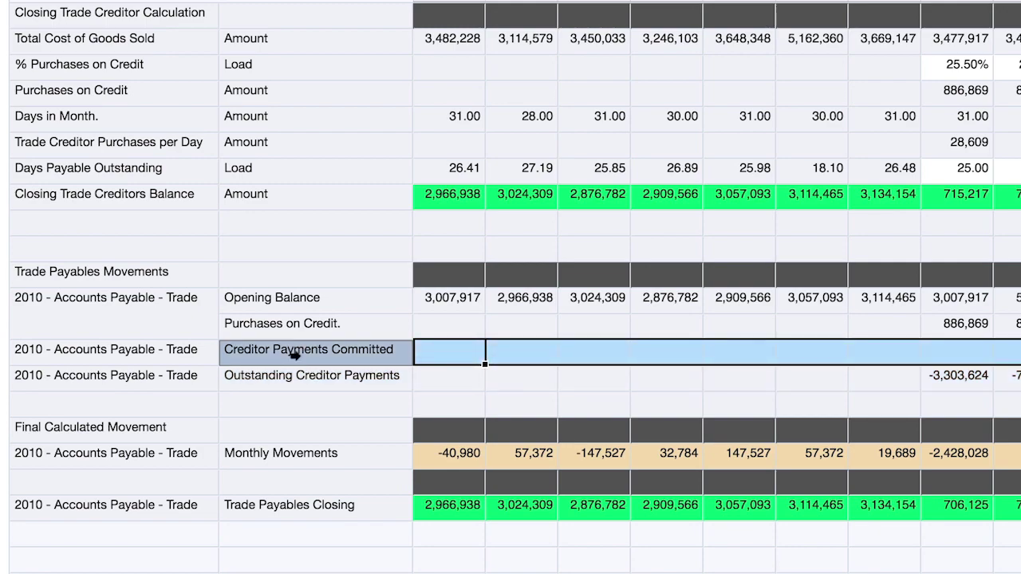
pyautogui.click(303, 459)
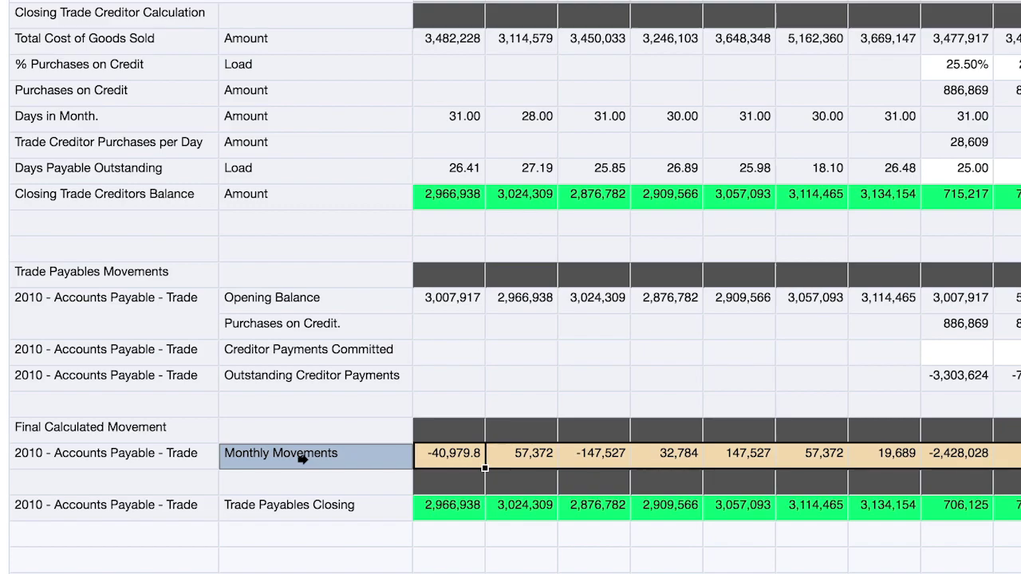
pyautogui.scroll(5, 437, 319)
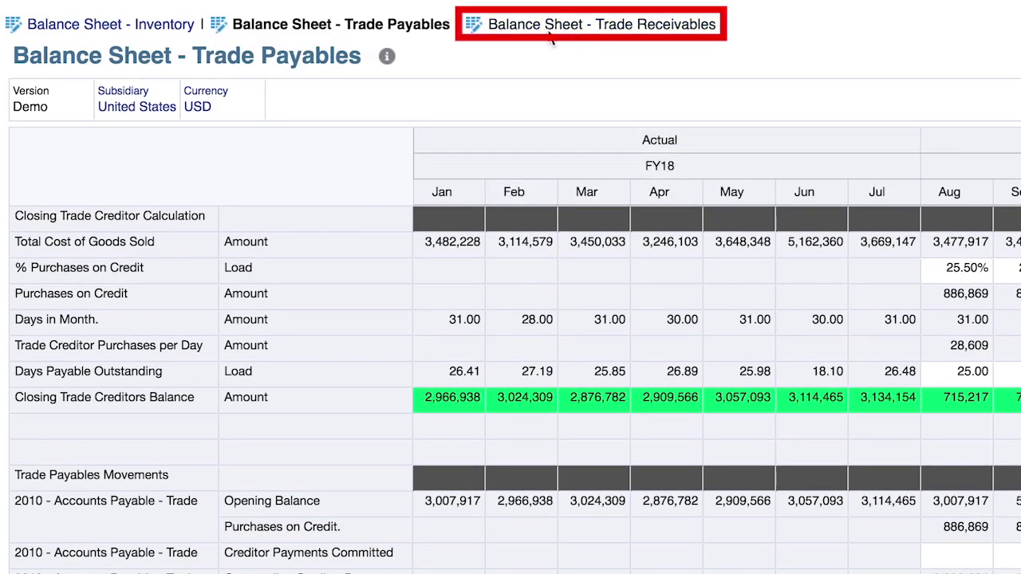
pyautogui.click(550, 28)
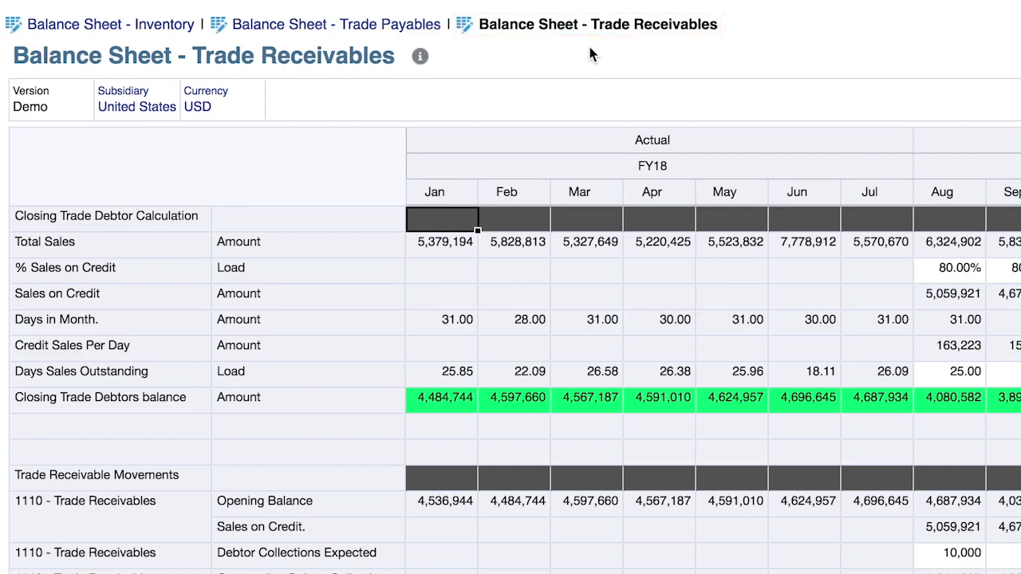
pyautogui.click(56, 241)
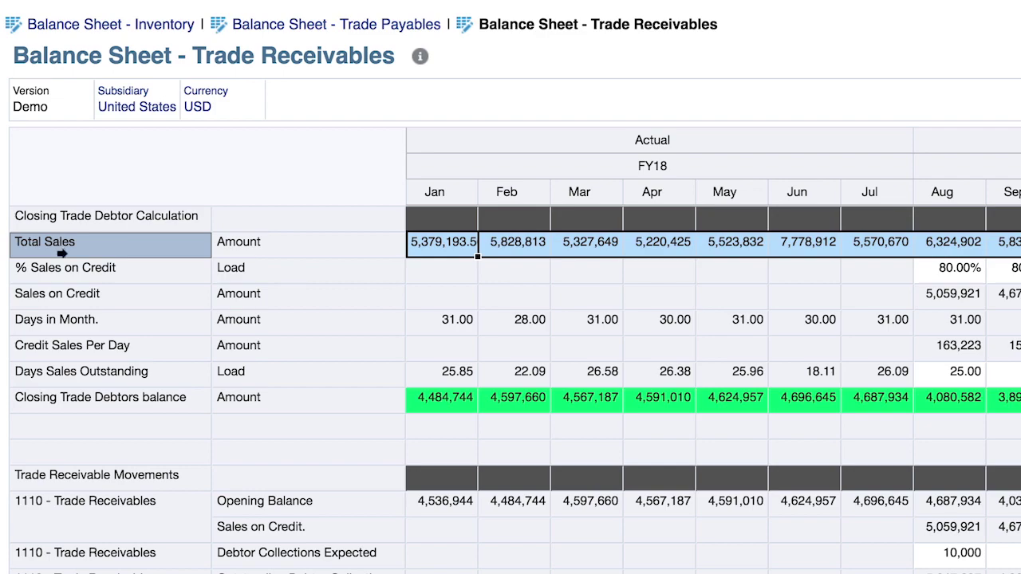
pyautogui.click(68, 270)
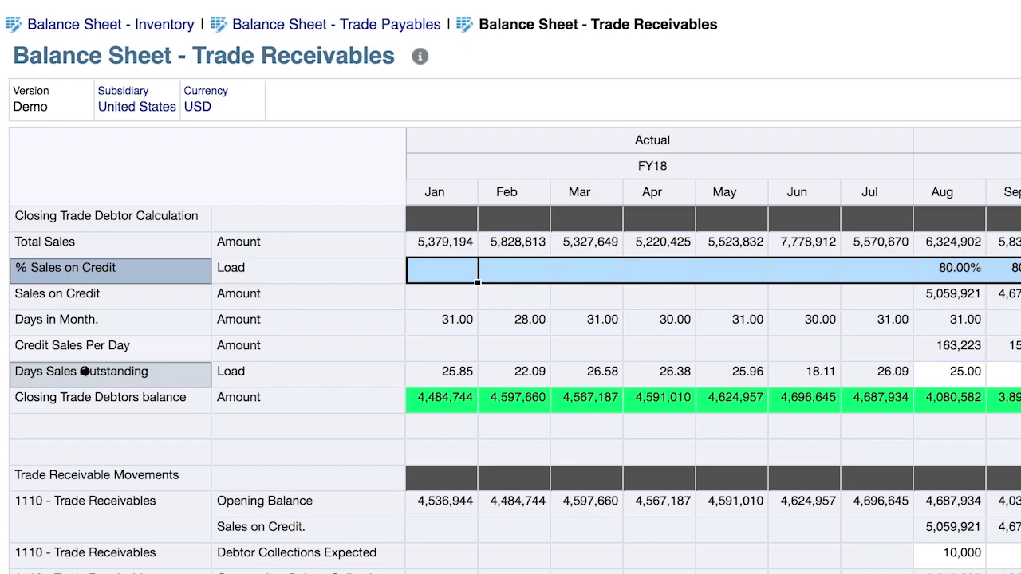
pyautogui.scroll(-4, 120, 399)
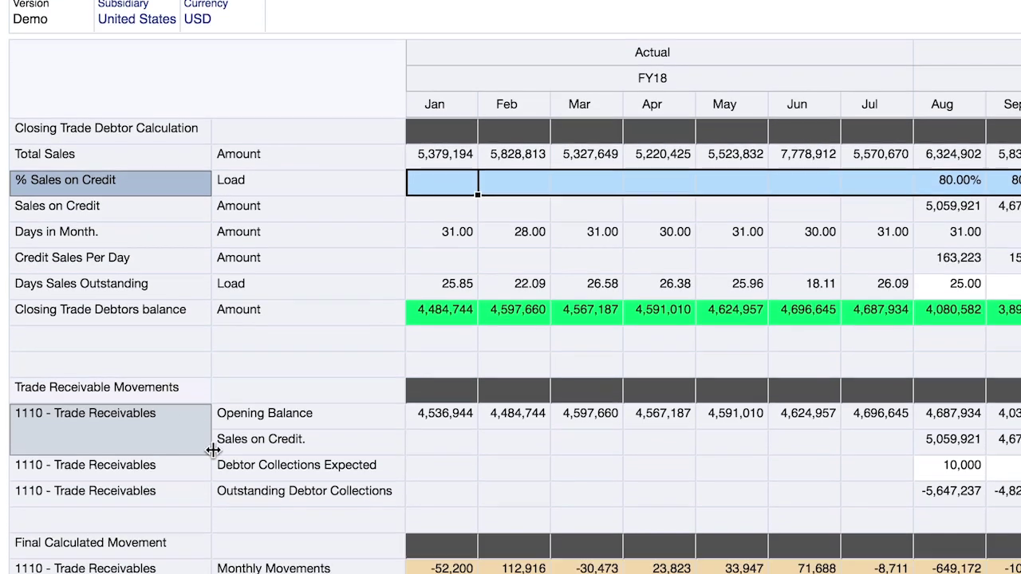
pyautogui.click(263, 403)
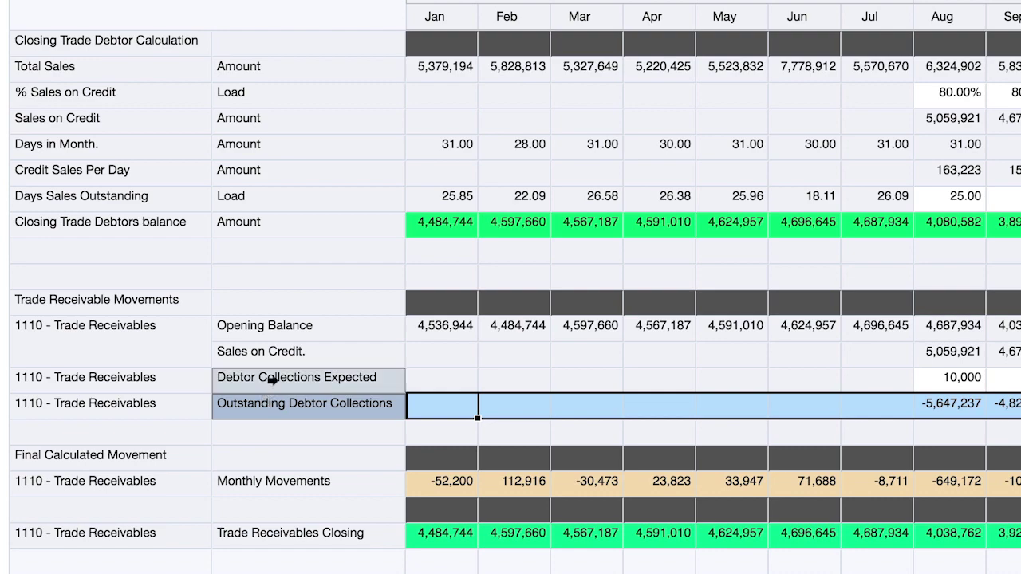
pyautogui.click(272, 381)
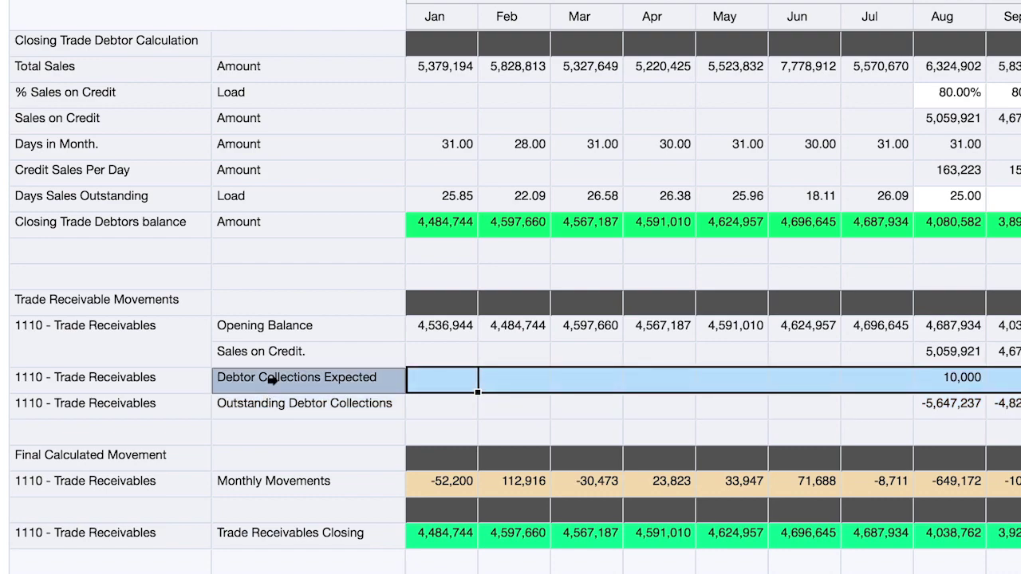
pyautogui.click(269, 479)
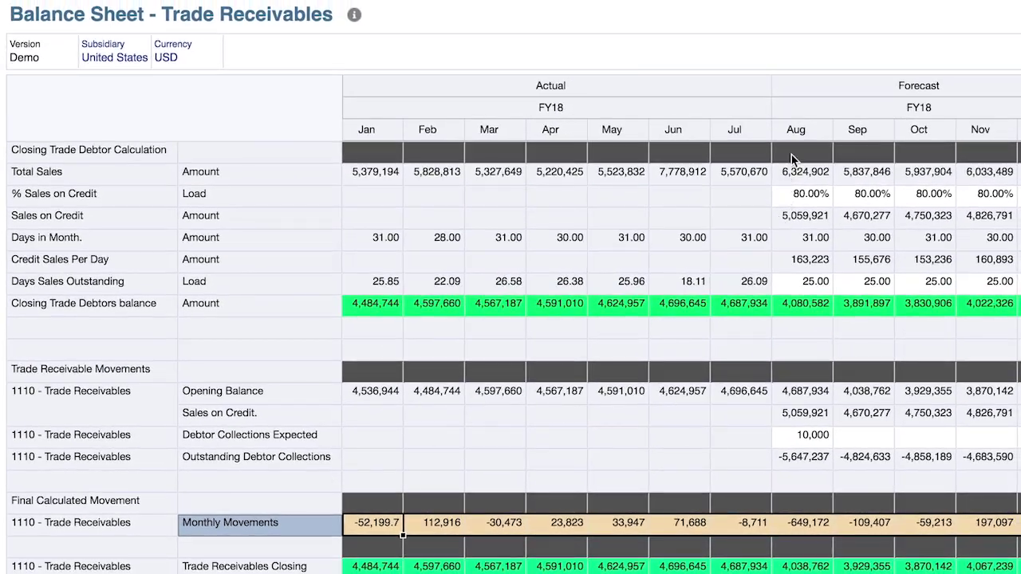
# - Enter 30 as August's Days Sales Outstanding and save the Trade Receivables form
pyautogui.click(799, 126)
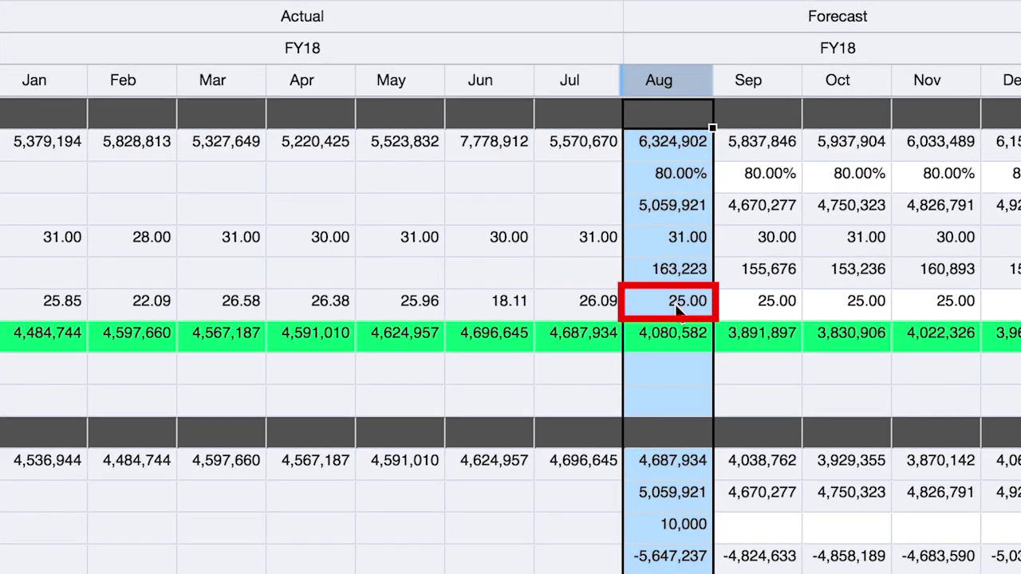
pyautogui.doubleClick(674, 306)
pyautogui.write('30')
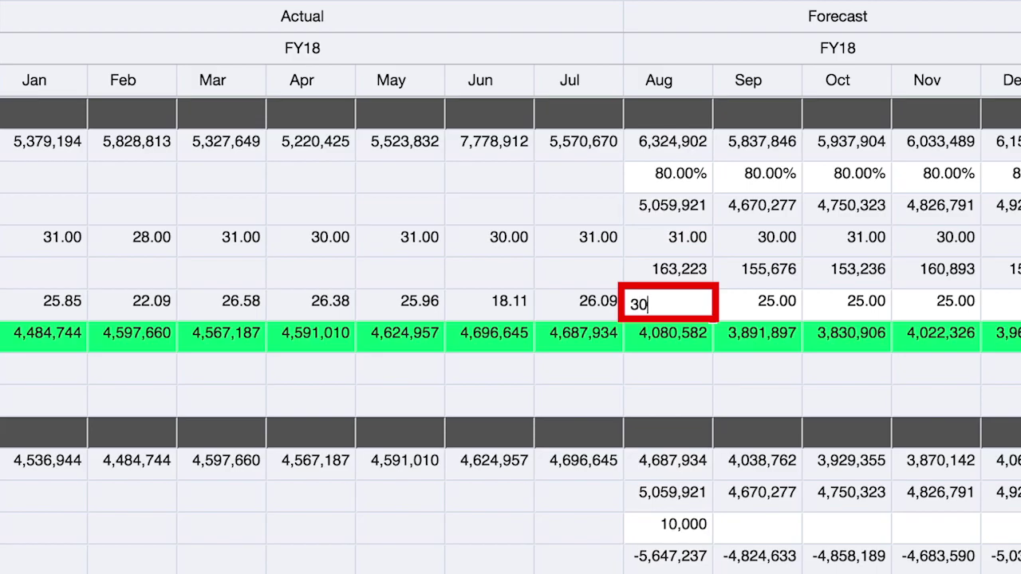
pyautogui.press('Return')
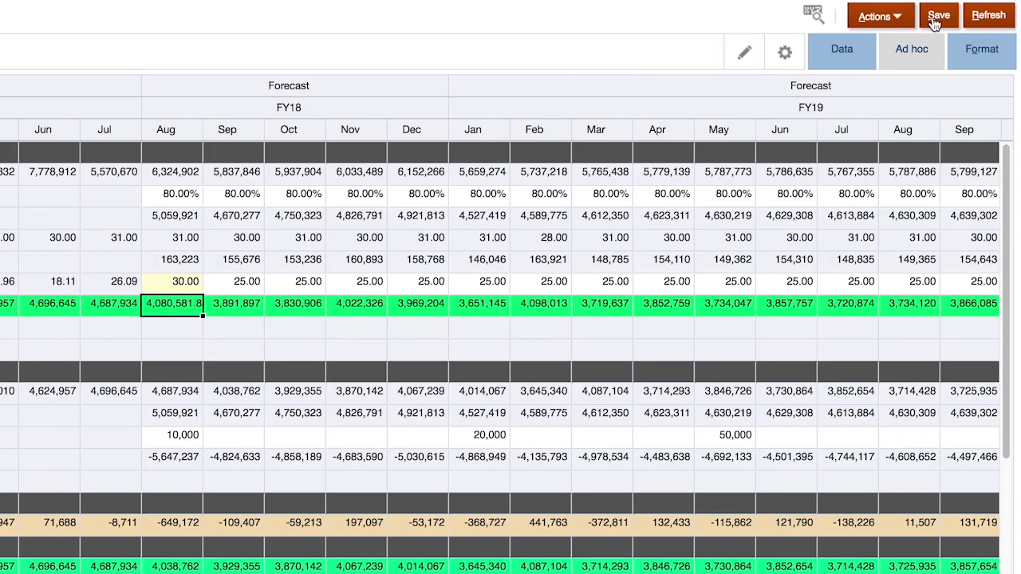
pyautogui.click(937, 19)
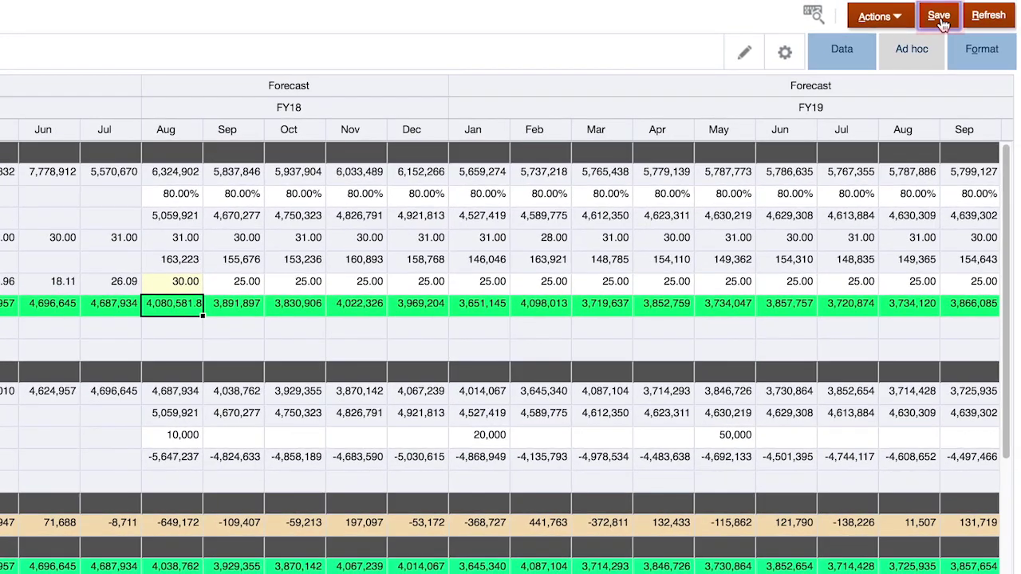
pyautogui.click(173, 124)
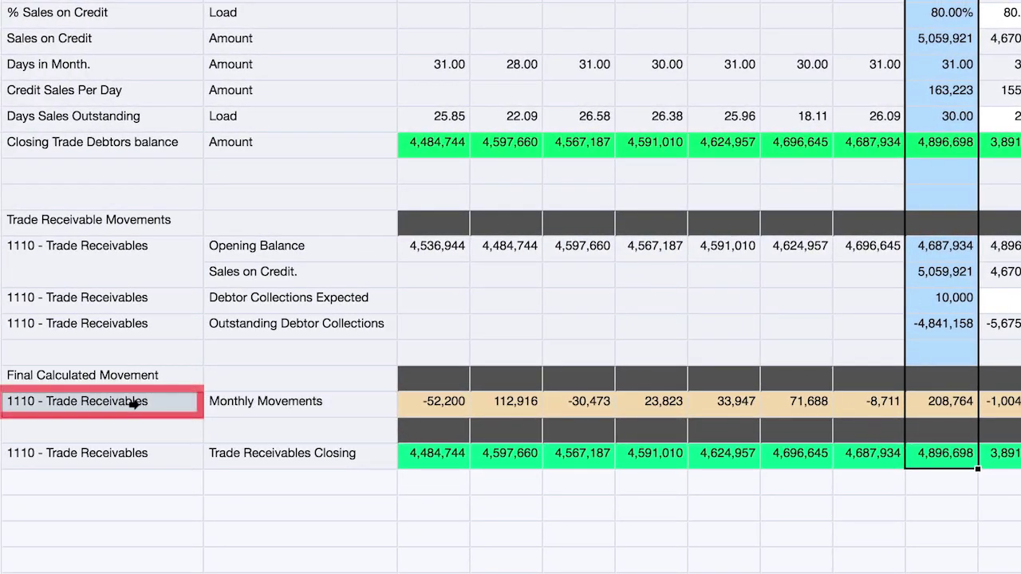
# - Inspect August's Monthly Movements value of 208,764, then return to the home page
pyautogui.click(134, 403)
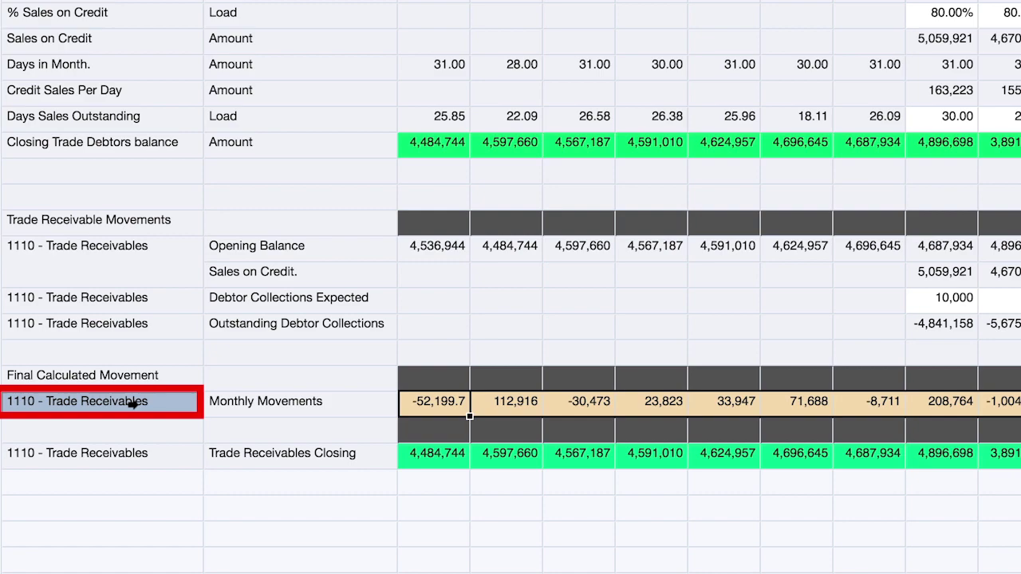
pyautogui.click(948, 401)
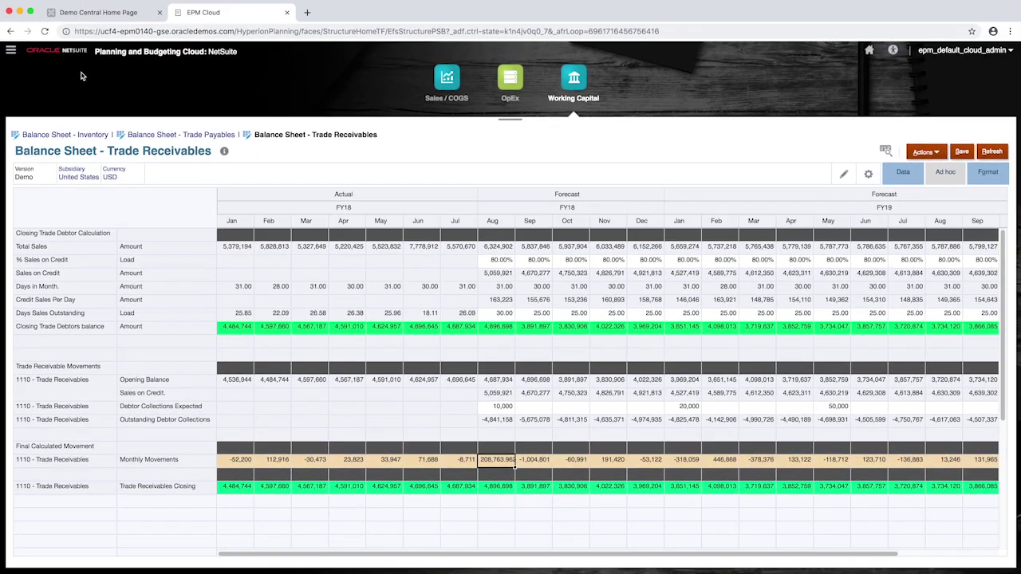
pyautogui.click(69, 52)
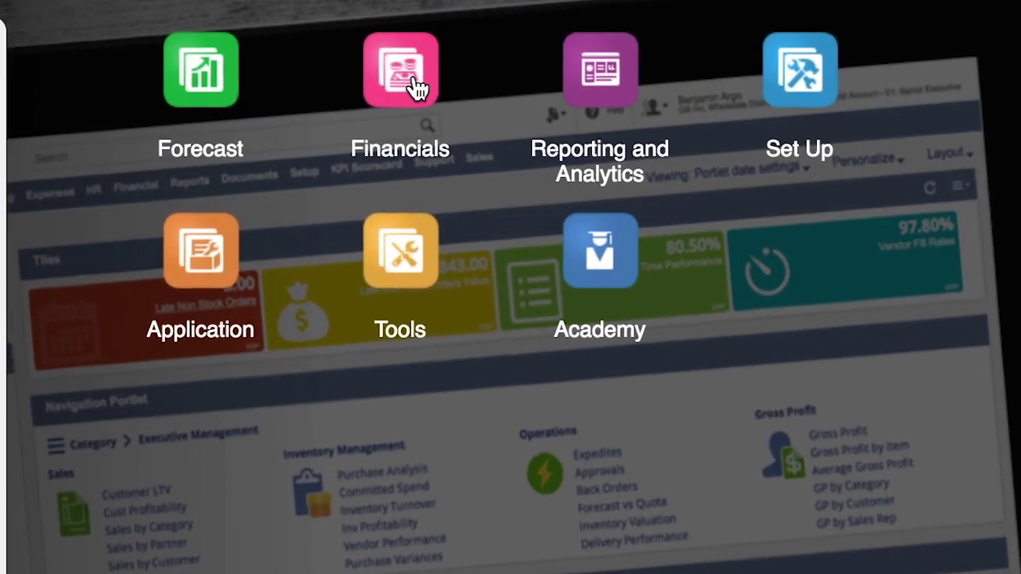
# - Go through Financials to the Balance Sheet Closing Balance and Adjustments form
pyautogui.click(610, 168)
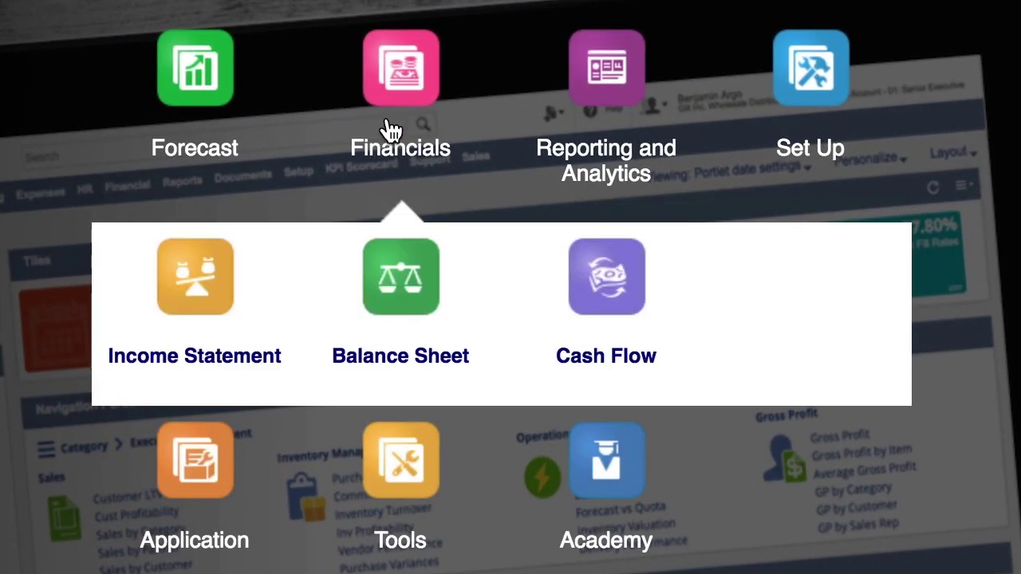
pyautogui.click(399, 303)
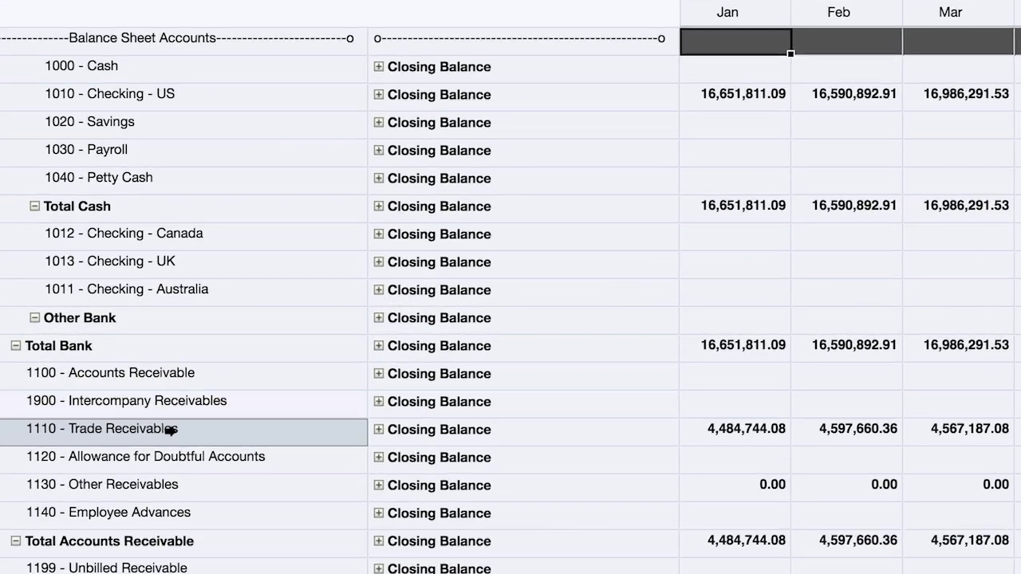
# - Expand 1110 - Trade Receivables' Closing Balance and view August Monthly Movements of 208,763.96
pyautogui.click(170, 430)
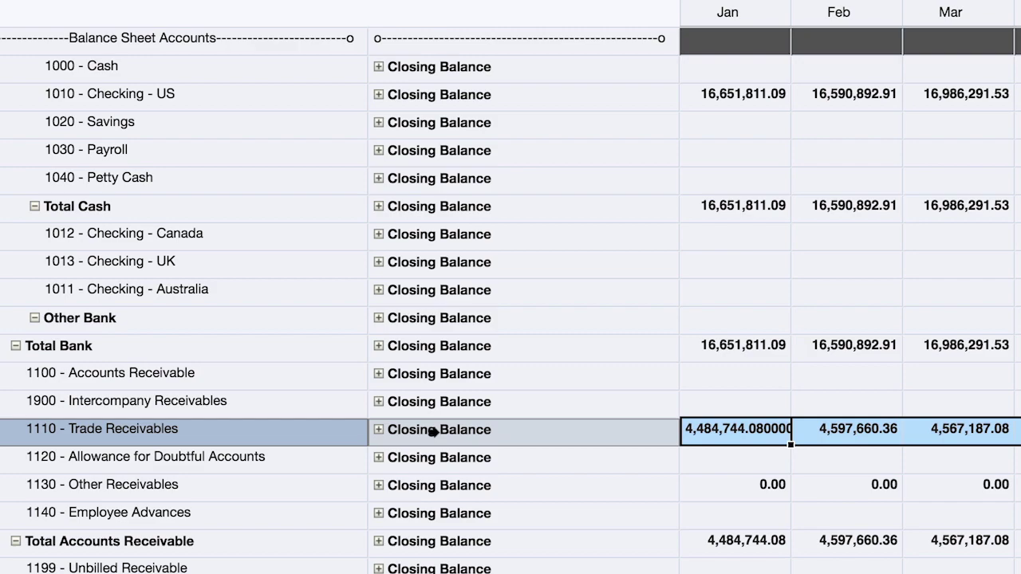
pyautogui.click(379, 430)
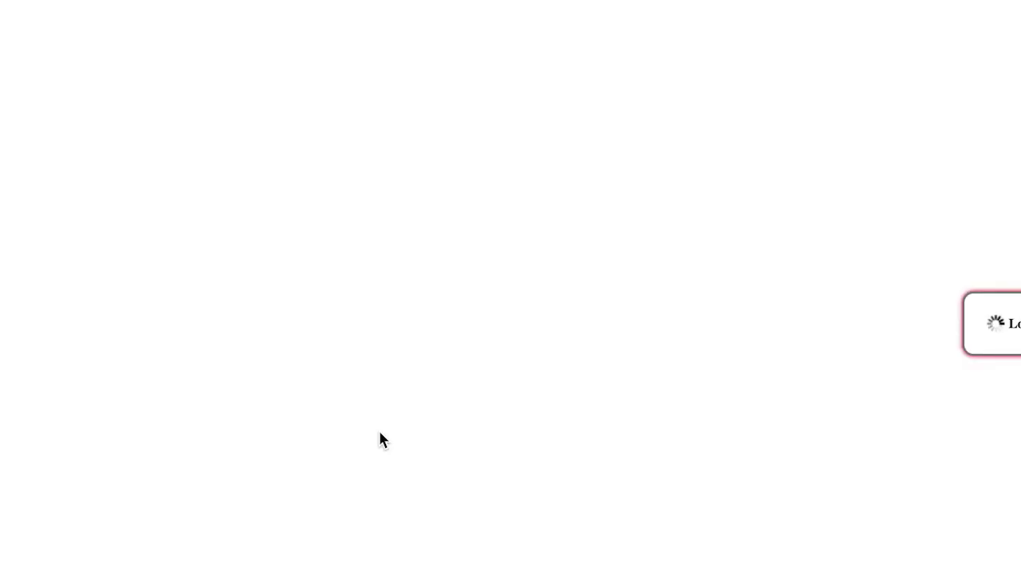
pyautogui.click(401, 452)
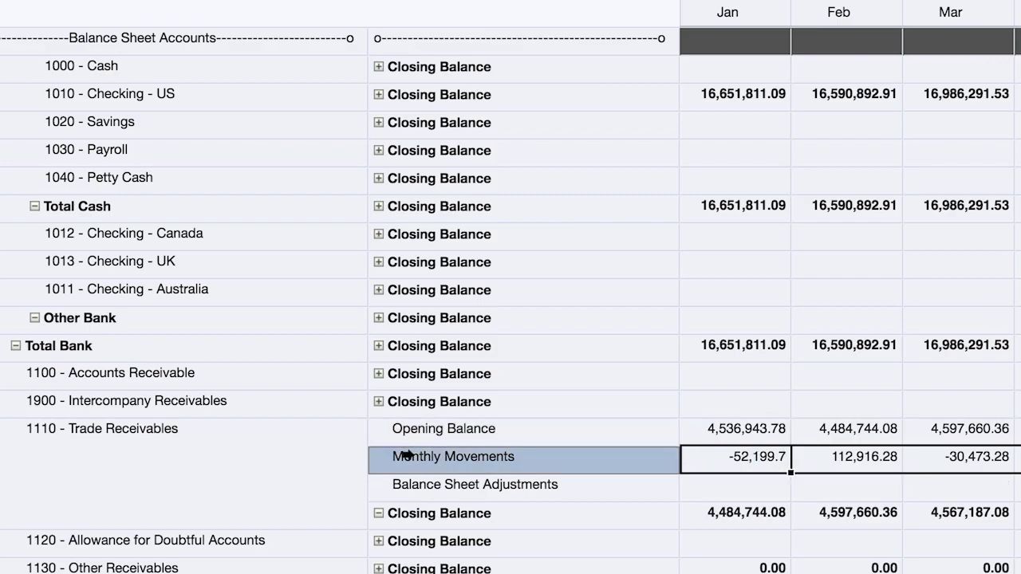
pyautogui.hscroll(10, 437, 457)
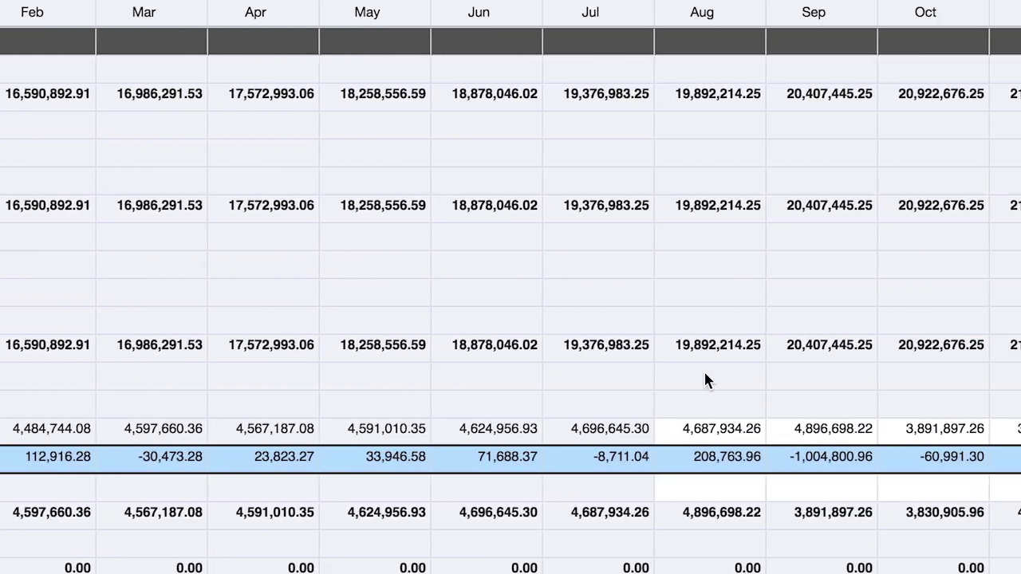
pyautogui.click(567, 16)
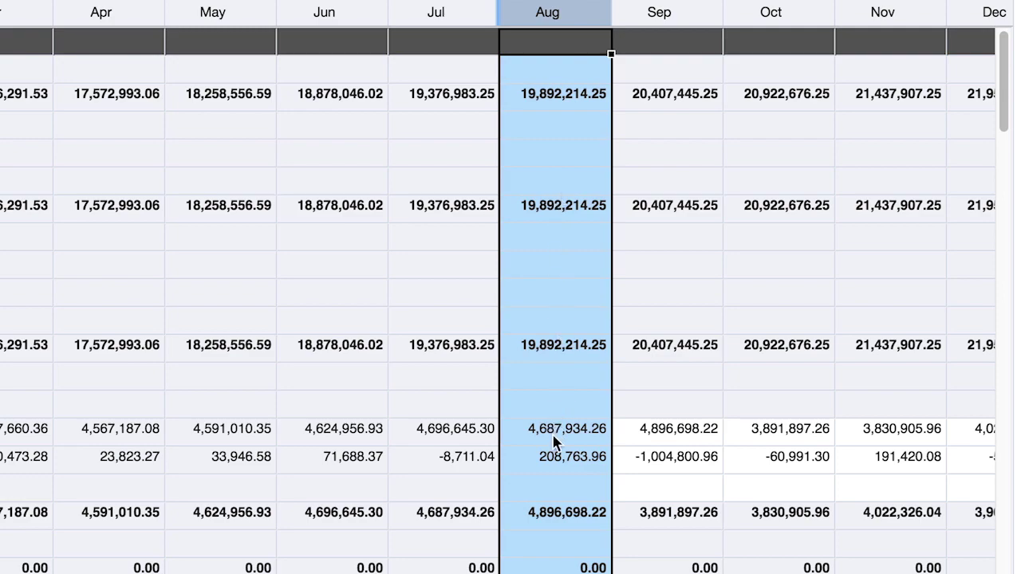
pyautogui.doubleClick(557, 467)
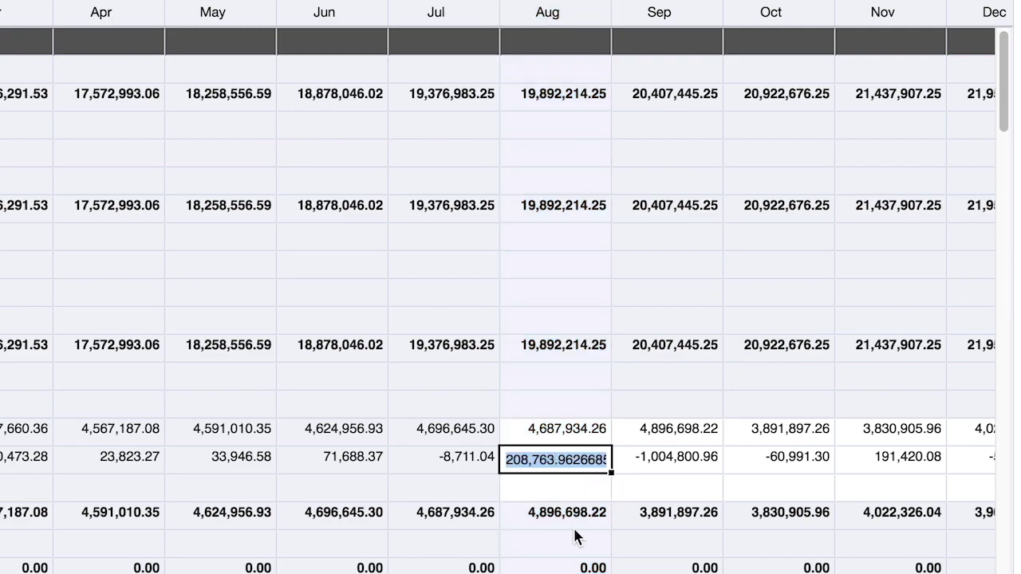